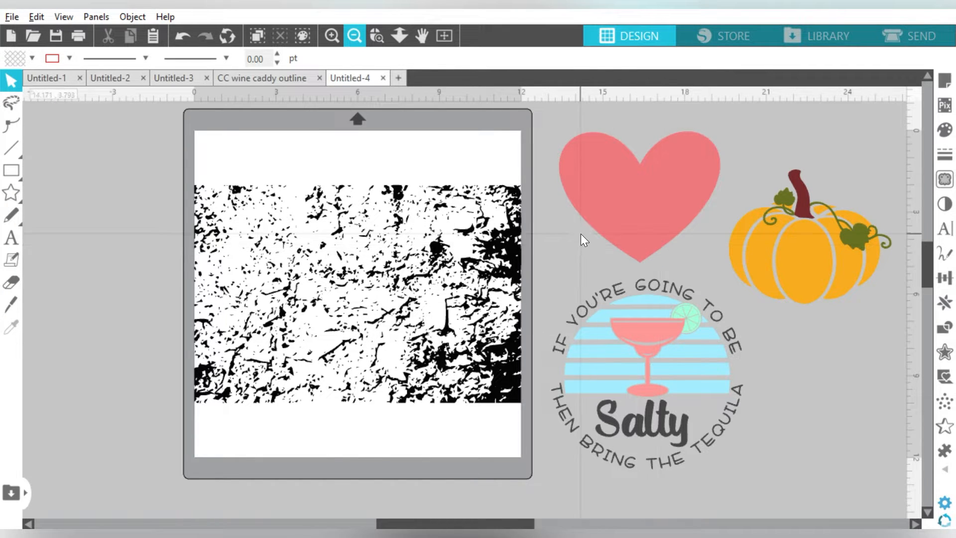
# Place the pink heart over the distress texture on the mat and enlarge it to about 10.17 in wide
pyautogui.moveTo(449, 238); pyautogui.dragTo(389, 251)
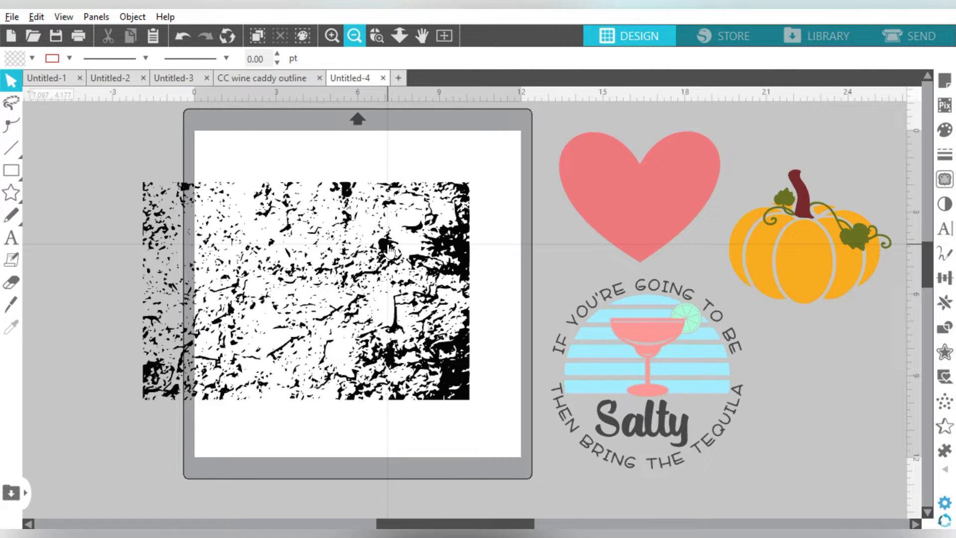
pyautogui.moveTo(390, 251); pyautogui.dragTo(438, 247)
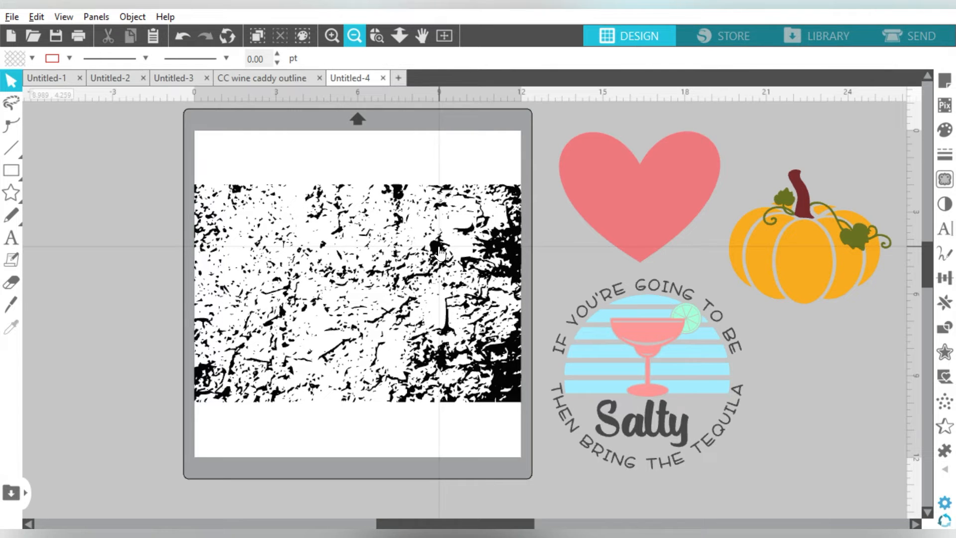
pyautogui.moveTo(674, 186); pyautogui.dragTo(331, 212)
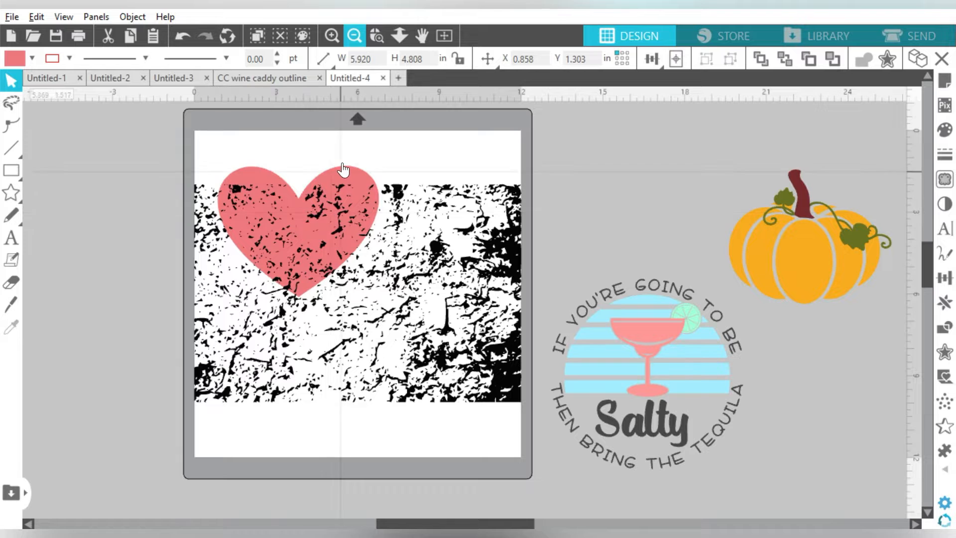
pyautogui.click(340, 191)
pyautogui.moveTo(383, 302); pyautogui.dragTo(490, 408)
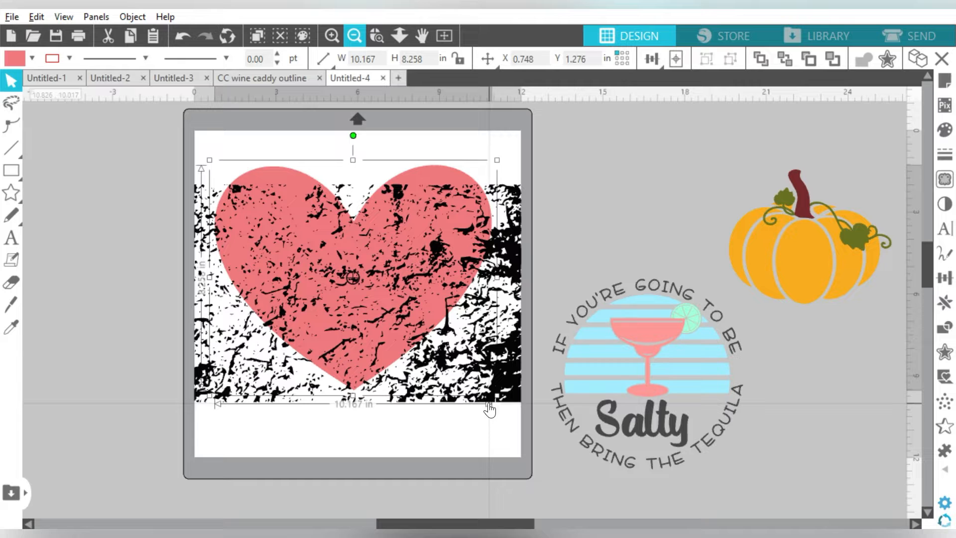
pyautogui.moveTo(438, 176); pyautogui.dragTo(438, 187)
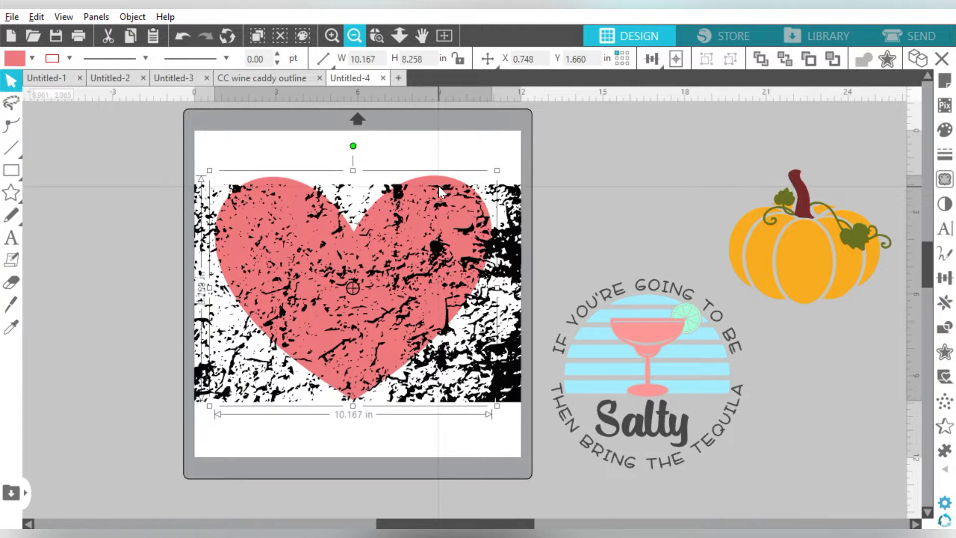
# Shrink the heart to about 9.48 in wide and nudge it left to about X 0.48 in, keeping it within the texture
pyautogui.moveTo(209, 169); pyautogui.dragTo(229, 186)
pyautogui.press('Left')
pyautogui.press('Left')
pyautogui.press('Left')
pyautogui.press('Left')
pyautogui.press('Left')
pyautogui.press('Left')
pyautogui.press('Left')
pyautogui.press('Left')
pyautogui.press('Left')
pyautogui.press('Left')
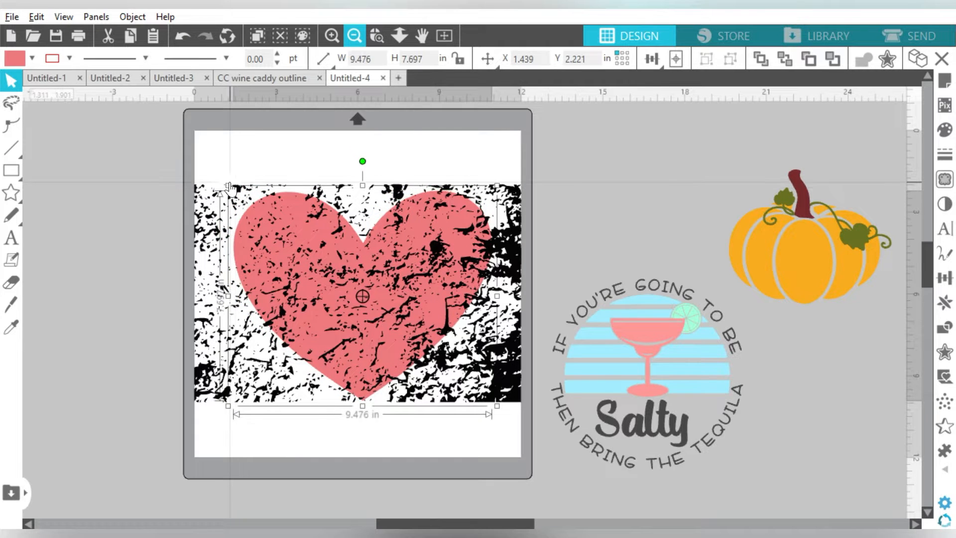
pyautogui.press('Left')
pyautogui.press('Left')
pyautogui.press('Left')
pyautogui.press('Left')
pyautogui.press('Left')
pyautogui.press('Left')
pyautogui.press('Left')
pyautogui.press('Left')
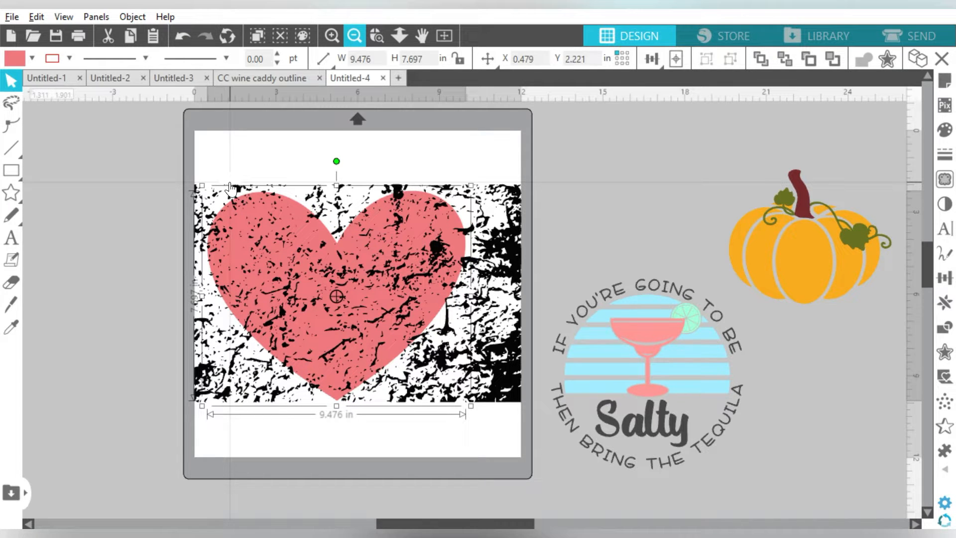
pyautogui.click(476, 140)
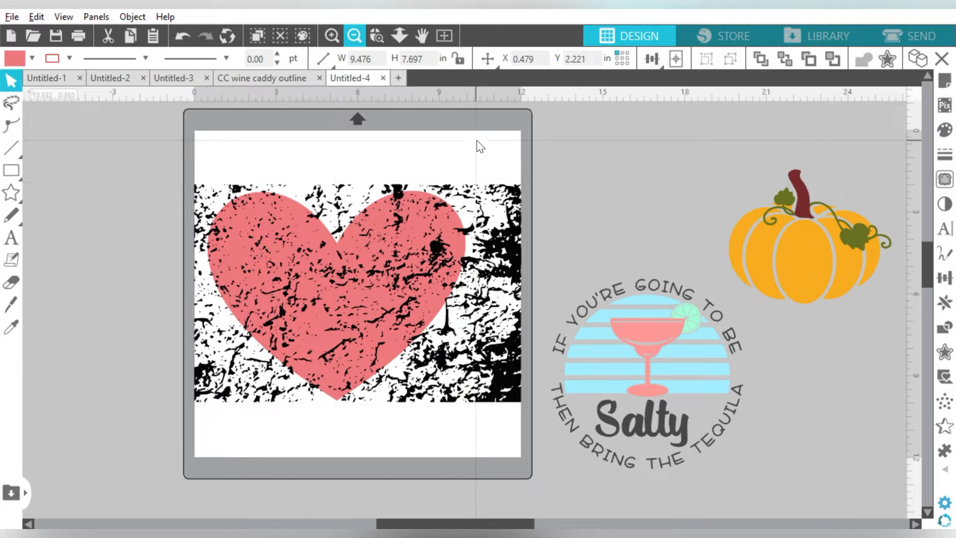
pyautogui.moveTo(235, 152); pyautogui.dragTo(356, 258)
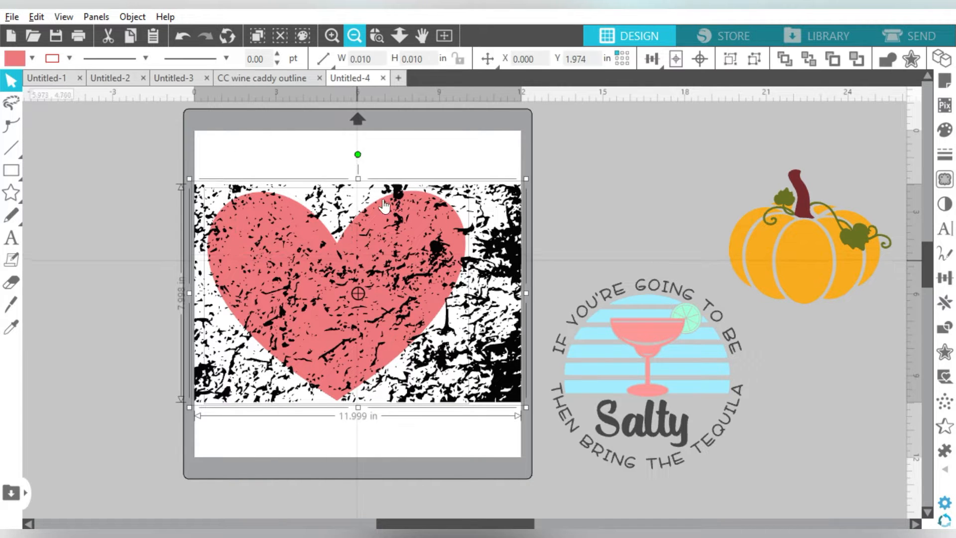
pyautogui.click(410, 148)
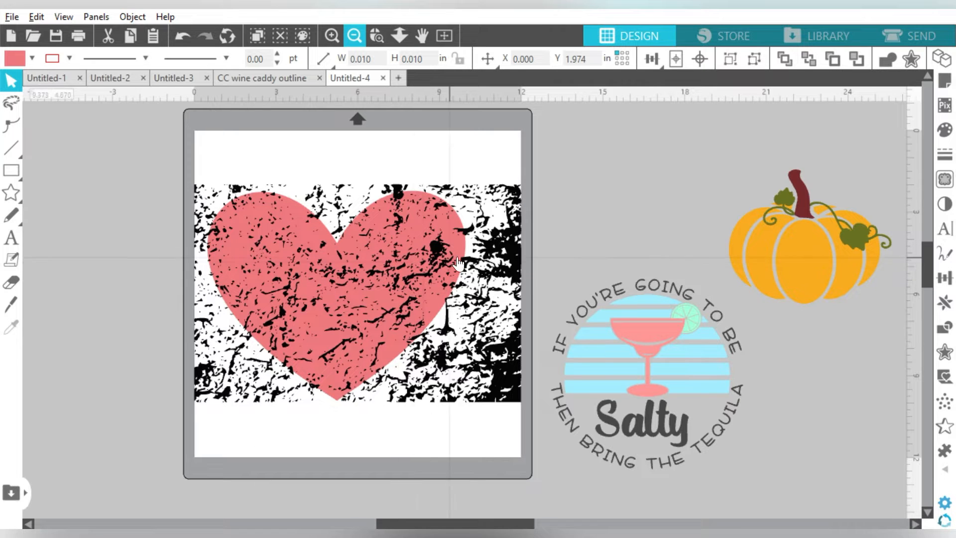
pyautogui.click(248, 153)
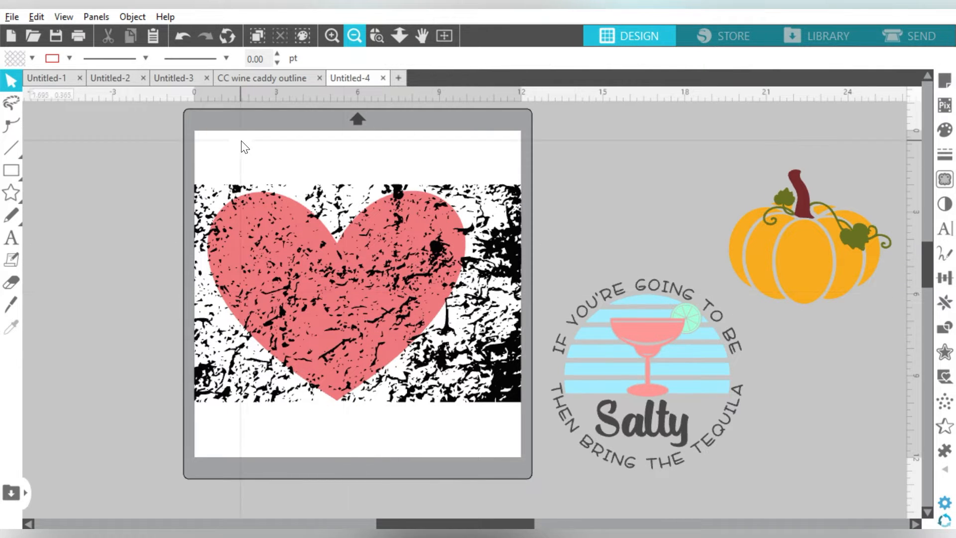
# Duplicate the distress texture and place the copy beside the mat, leaving the original over the heart
pyautogui.click(494, 213)
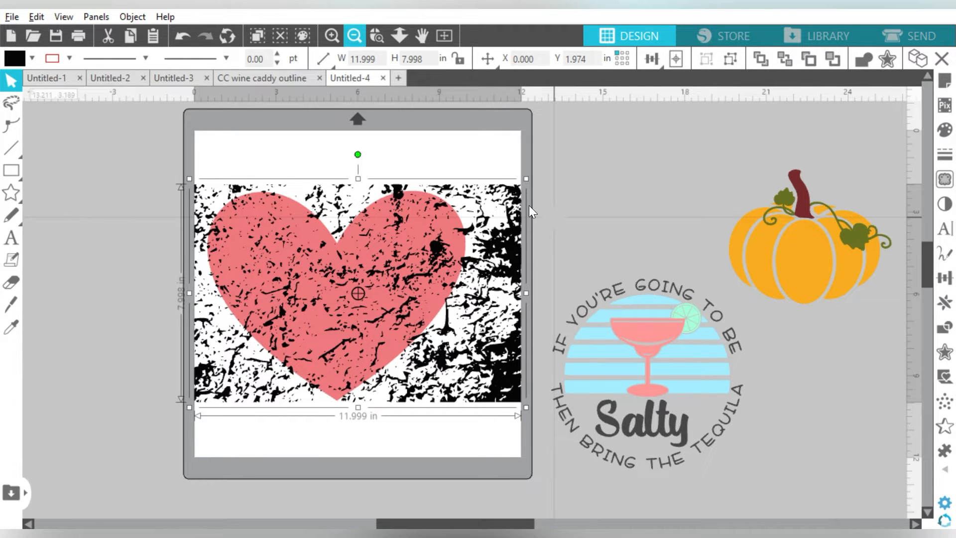
pyautogui.moveTo(528, 205); pyautogui.dragTo(135, 185)
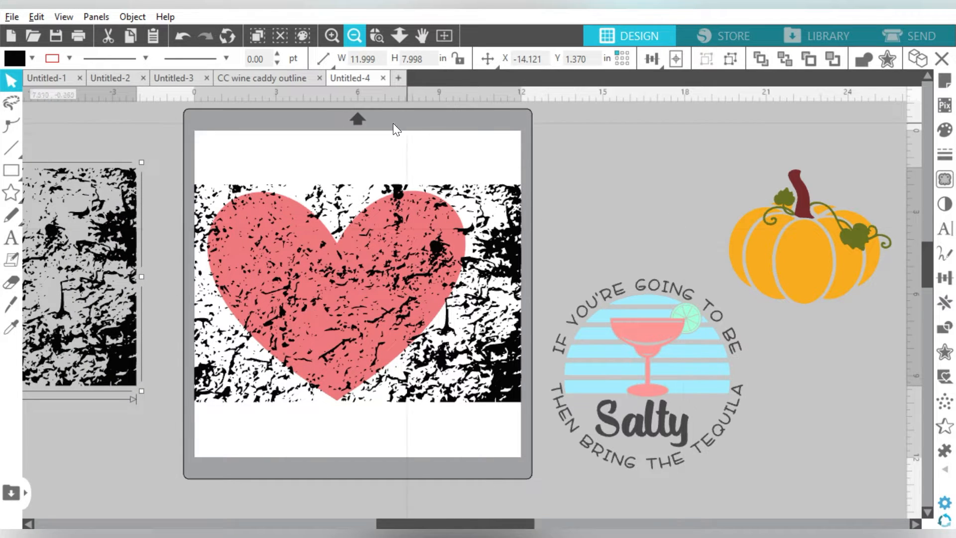
# Subtract the distress texture from the heart and group all the resulting heart pieces
pyautogui.click(431, 261)
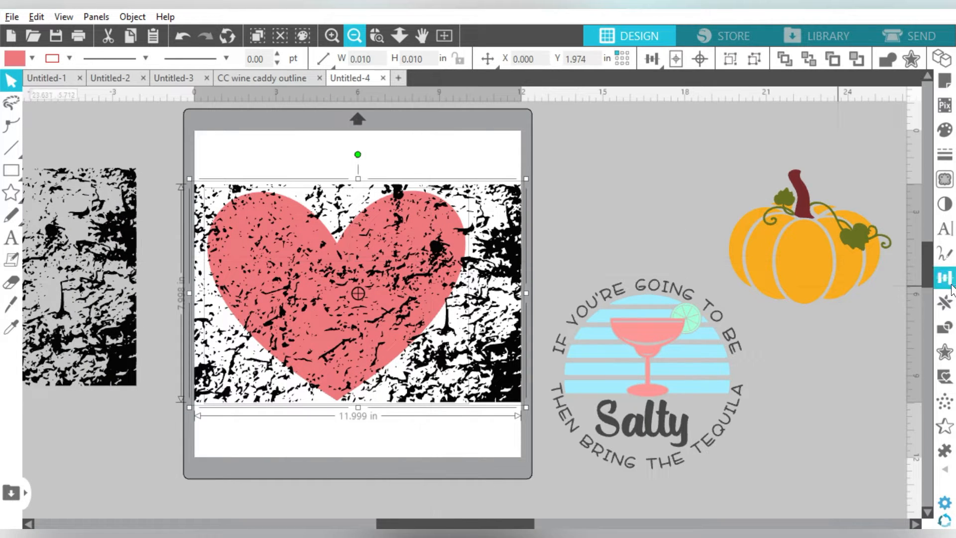
pyautogui.click(945, 327)
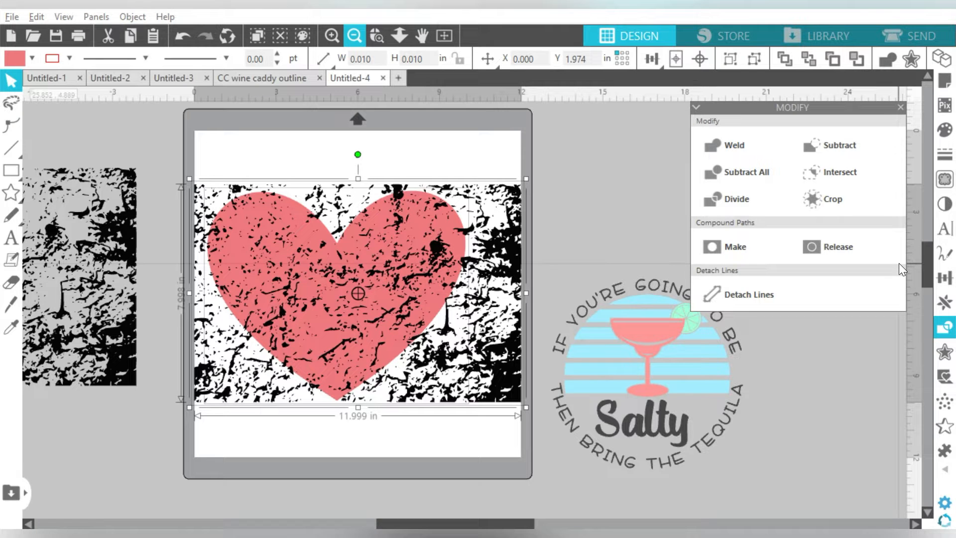
pyautogui.moveTo(277, 141); pyautogui.dragTo(416, 243)
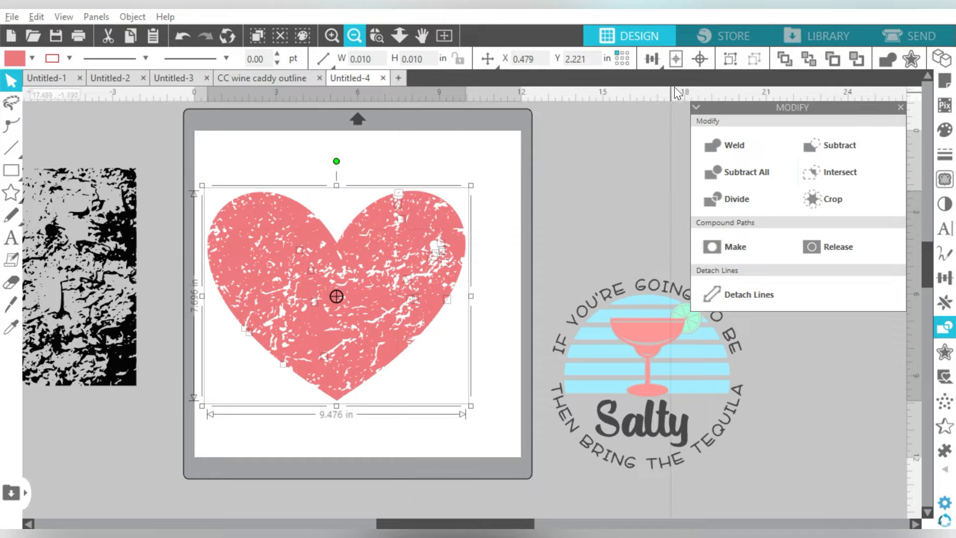
pyautogui.click(729, 58)
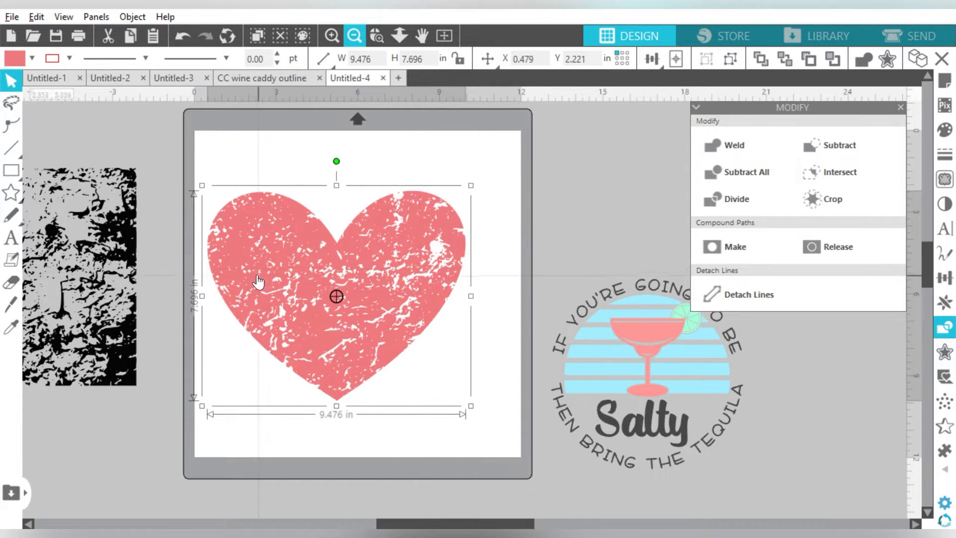
# Move the distressed heart off the mat above the other designs and shift the Salty margarita design slightly right
pyautogui.moveTo(260, 285); pyautogui.dragTo(603, 92)
pyautogui.click(902, 106)
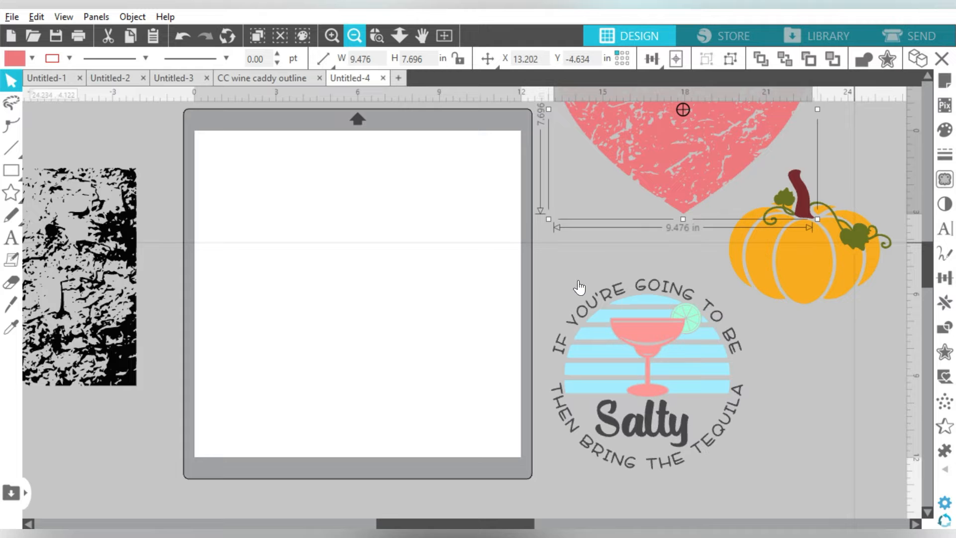
pyautogui.moveTo(577, 282); pyautogui.dragTo(860, 260)
# Place the pumpkin on the mat and enlarge it to about 11.58 in wide
pyautogui.moveTo(820, 248); pyautogui.dragTo(309, 235)
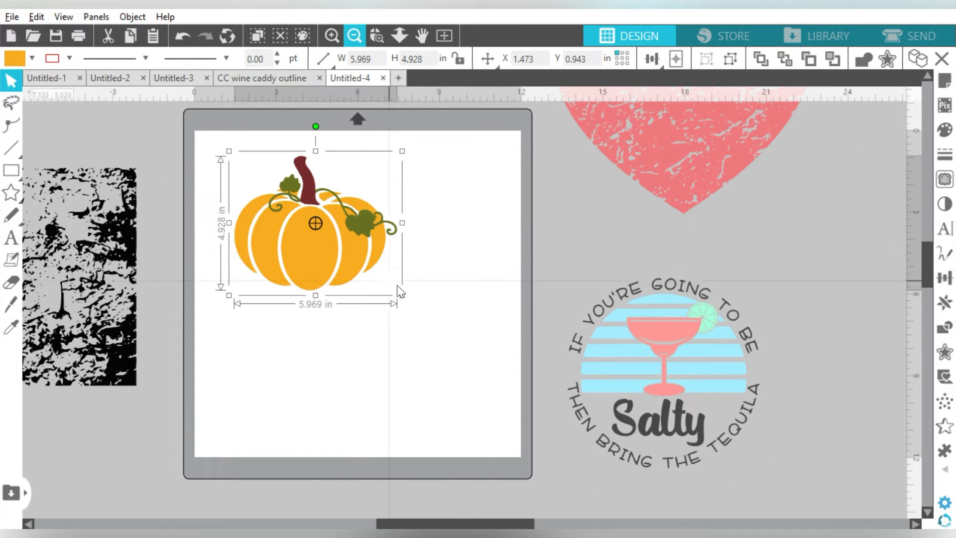
pyautogui.moveTo(402, 295); pyautogui.dragTo(519, 445)
pyautogui.moveTo(381, 319); pyautogui.dragTo(348, 299)
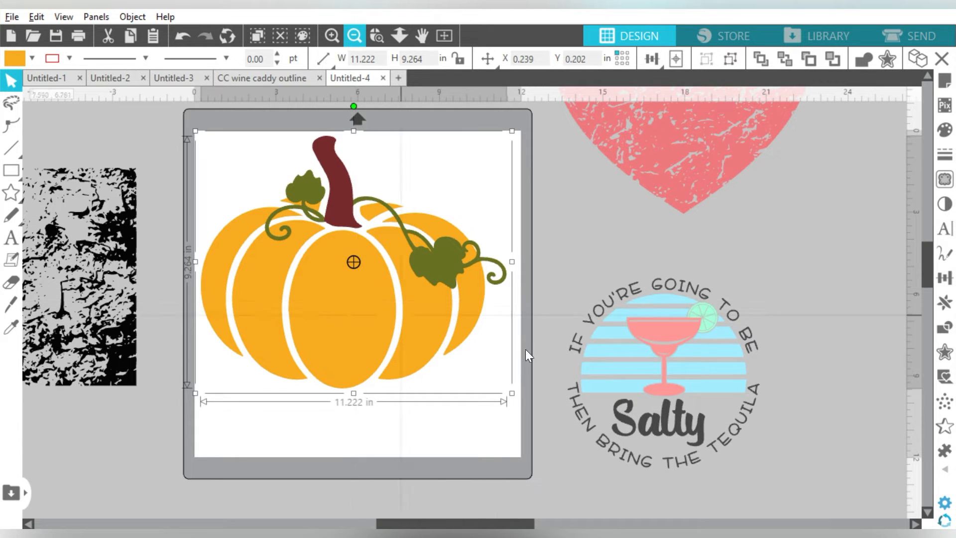
pyautogui.moveTo(513, 393); pyautogui.dragTo(522, 402)
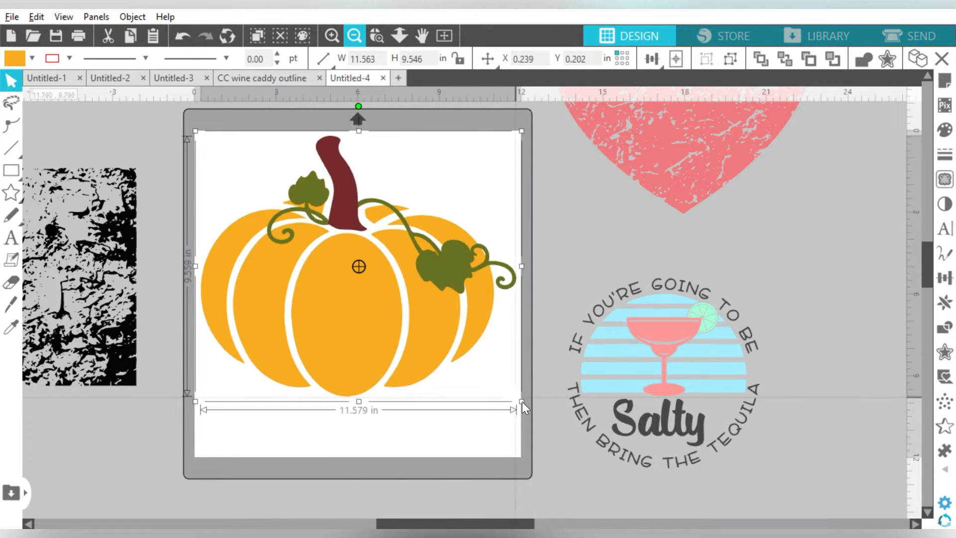
pyautogui.moveTo(384, 306); pyautogui.dragTo(382, 315)
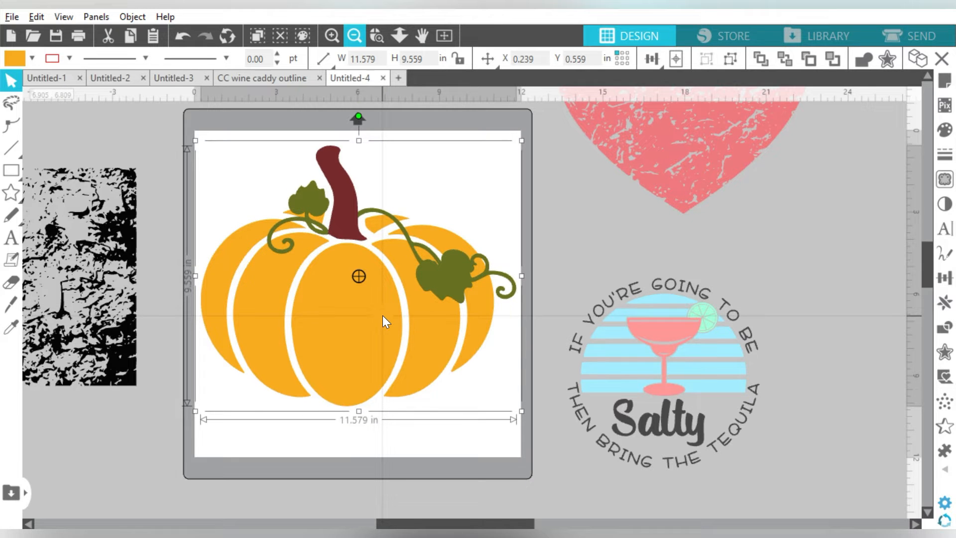
# Lay the spare distress texture over the pumpkin and ungroup the pumpkin design
pyautogui.moveTo(96, 224); pyautogui.dragTo(482, 243)
pyautogui.click(328, 154)
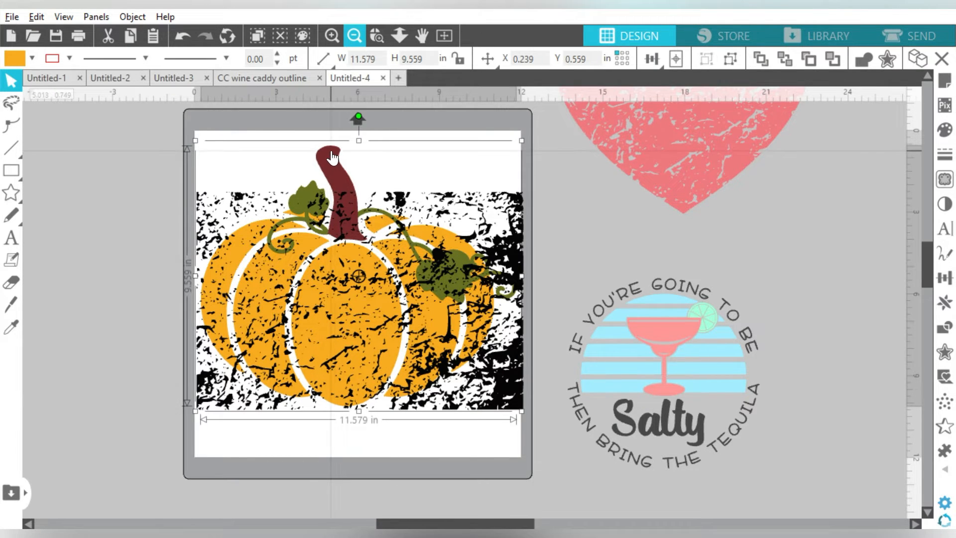
pyautogui.click(729, 58)
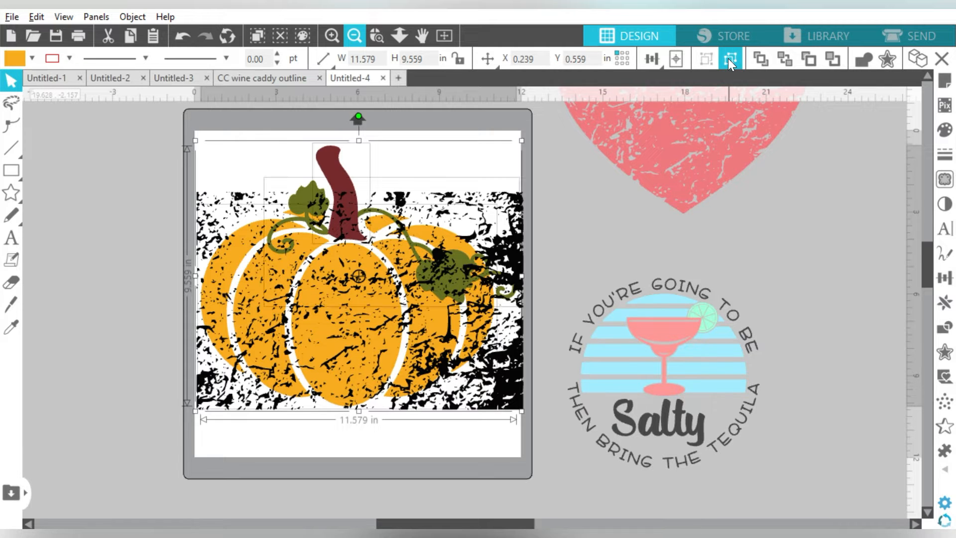
pyautogui.click(432, 155)
# Try moving the stem, the vines and the orange pumpkin body separately, undoing each move
pyautogui.moveTo(340, 169); pyautogui.dragTo(382, 150)
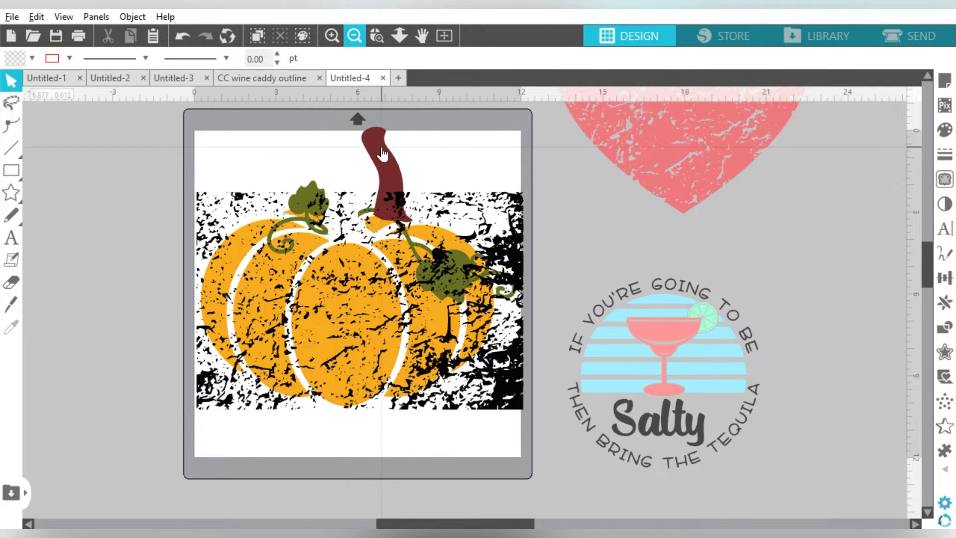
pyautogui.hotkey('ctrl', 'z')
pyautogui.moveTo(315, 183); pyautogui.dragTo(349, 152)
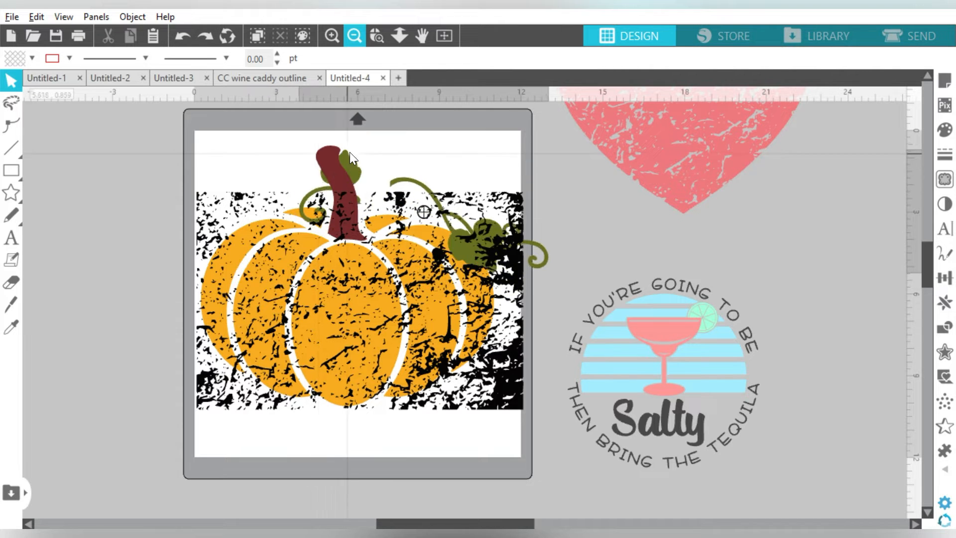
pyautogui.hotkey('ctrl', 'z')
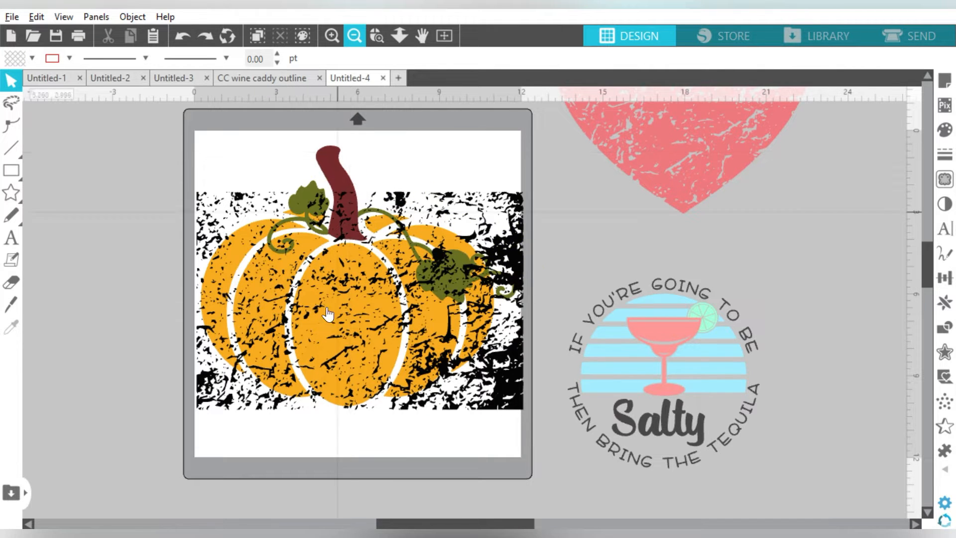
pyautogui.click(307, 243)
pyautogui.moveTo(306, 243); pyautogui.dragTo(196, 270)
pyautogui.hotkey('ctrl', 'z')
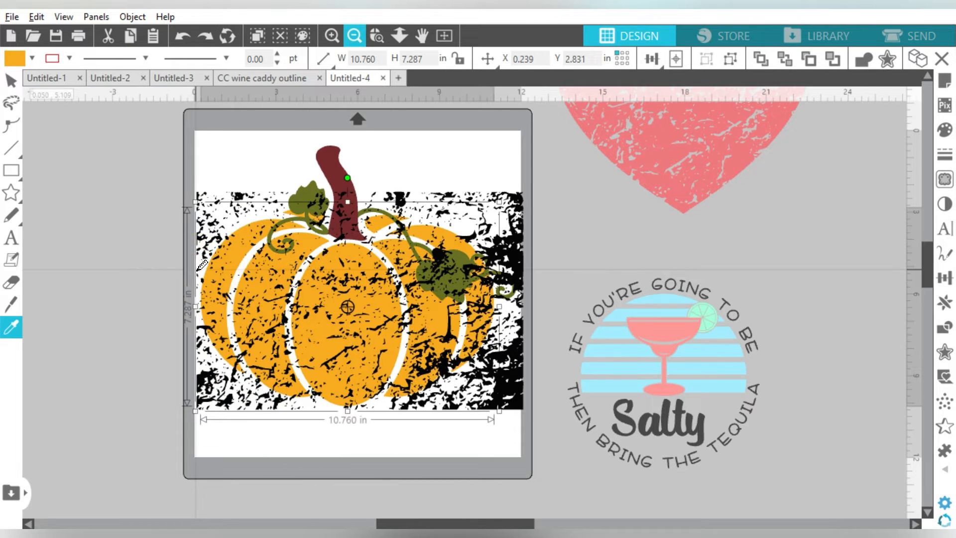
# Subtract the distress texture from only the orange pumpkin body and group the resulting pieces
pyautogui.click(136, 294)
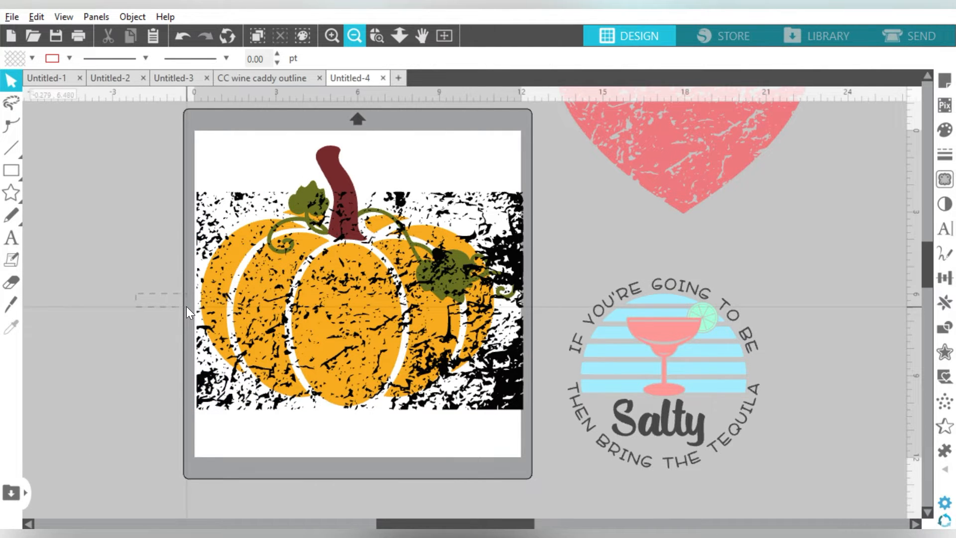
pyautogui.moveTo(133, 294); pyautogui.dragTo(182, 317)
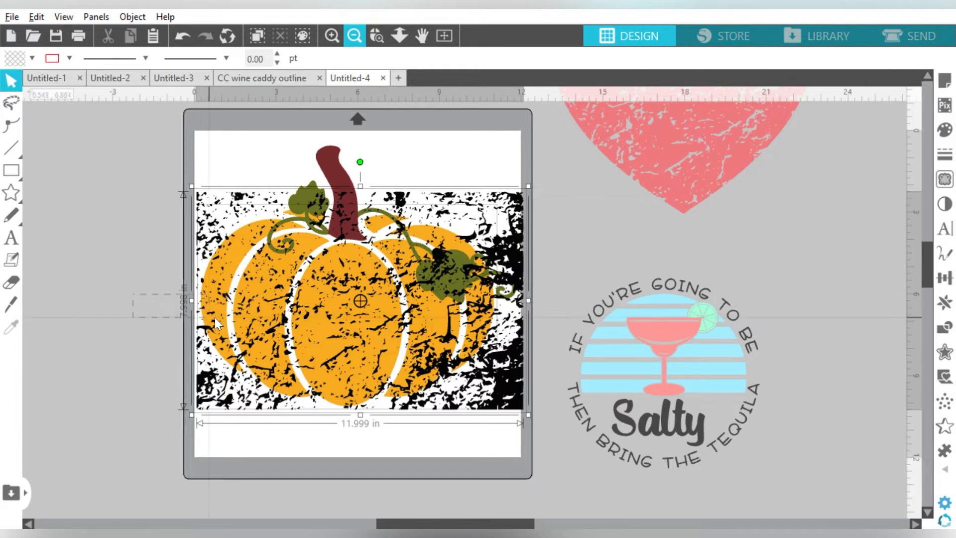
pyautogui.click(945, 323)
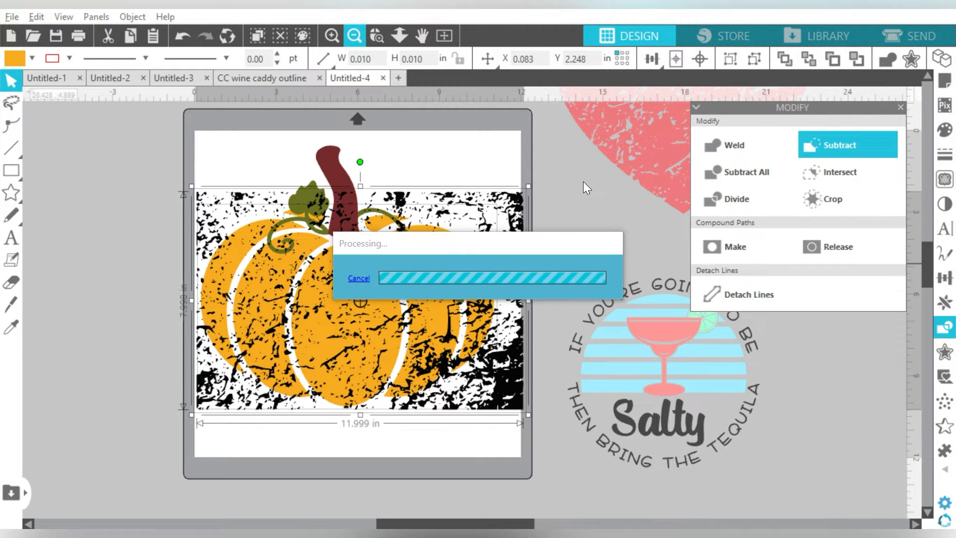
pyautogui.press('i')
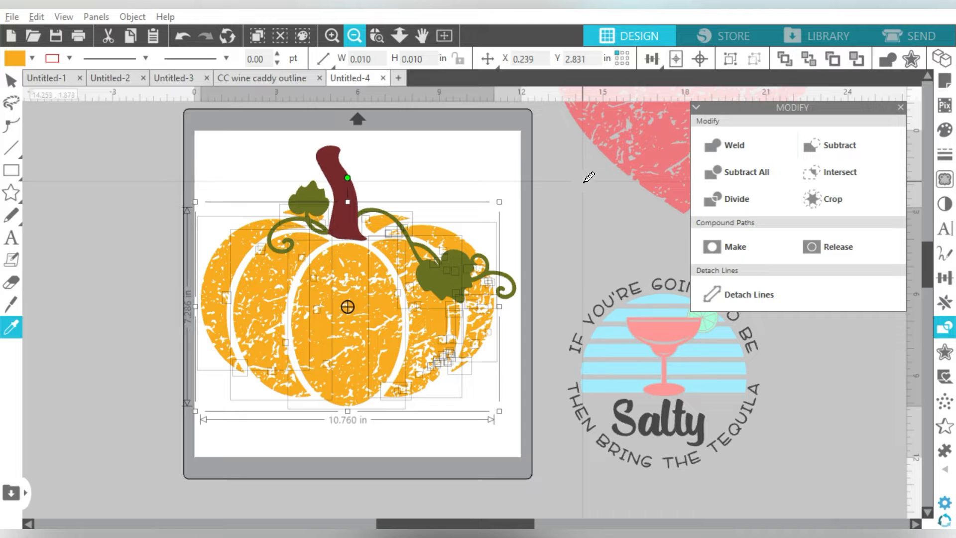
pyautogui.hotkey('ctrl', 'g')
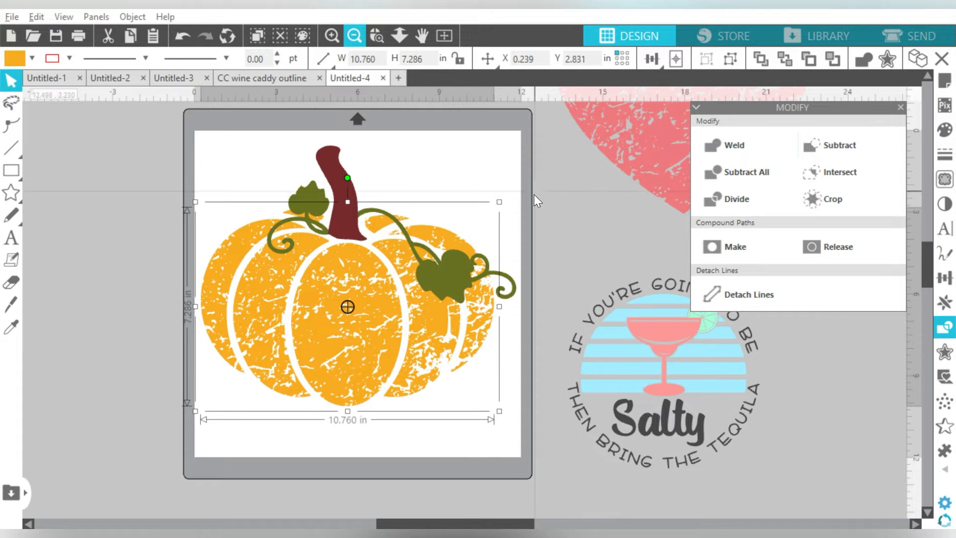
# Group the distressed body with the stem and vines, and move the whole pumpkin off the mat at a reduced size
pyautogui.moveTo(498, 172); pyautogui.dragTo(249, 335)
pyautogui.hotkey('ctrl', 'g')
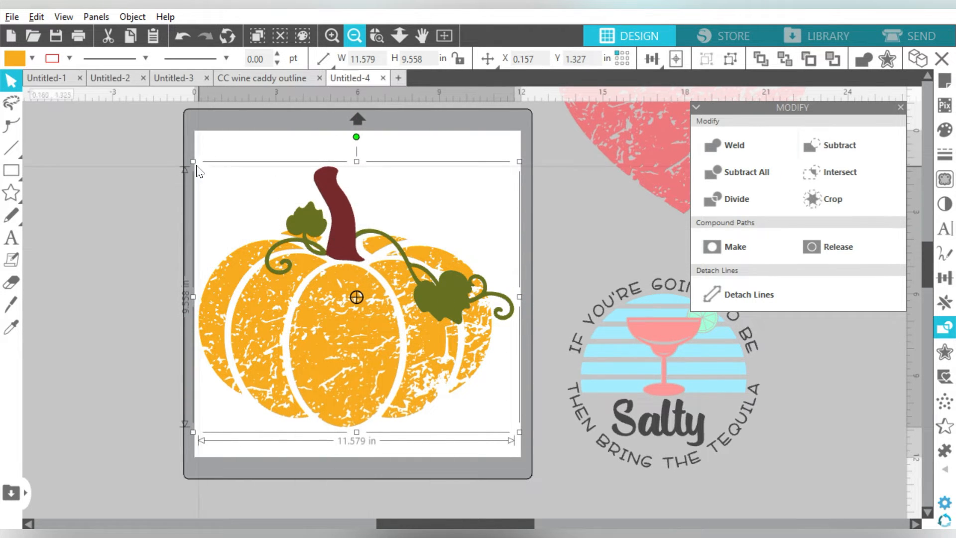
pyautogui.moveTo(194, 162); pyautogui.dragTo(261, 218)
pyautogui.moveTo(299, 319); pyautogui.dragTo(739, 250)
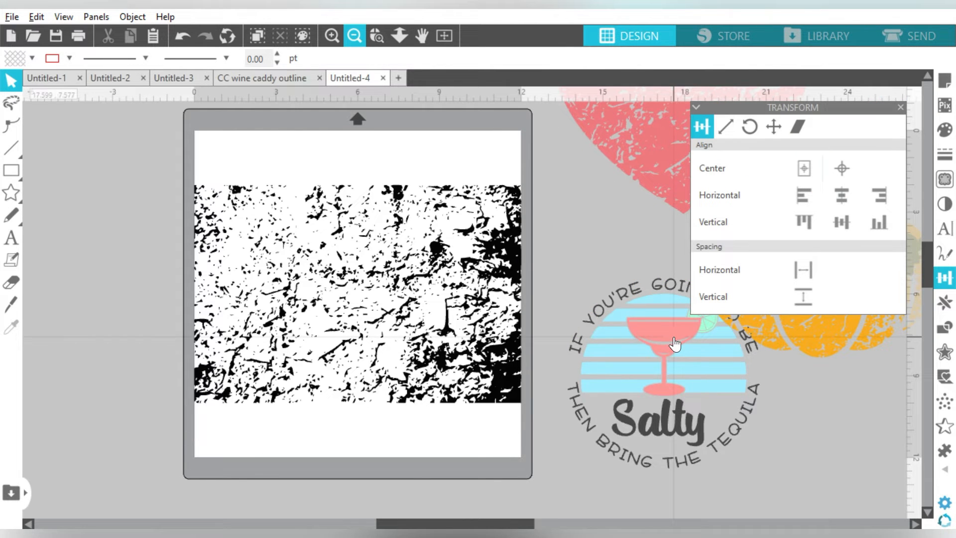
# Place the margarita design over the distress texture, enlarge it to about 12.8 in wide, and position its striped background within the texture
pyautogui.moveTo(674, 337); pyautogui.dragTo(286, 198)
pyautogui.click(285, 166)
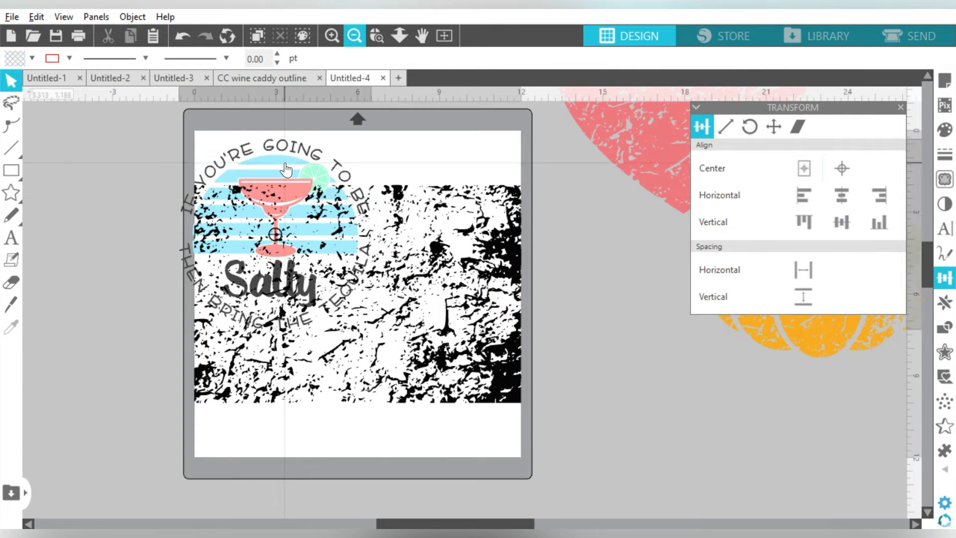
pyautogui.moveTo(379, 335); pyautogui.dragTo(569, 452)
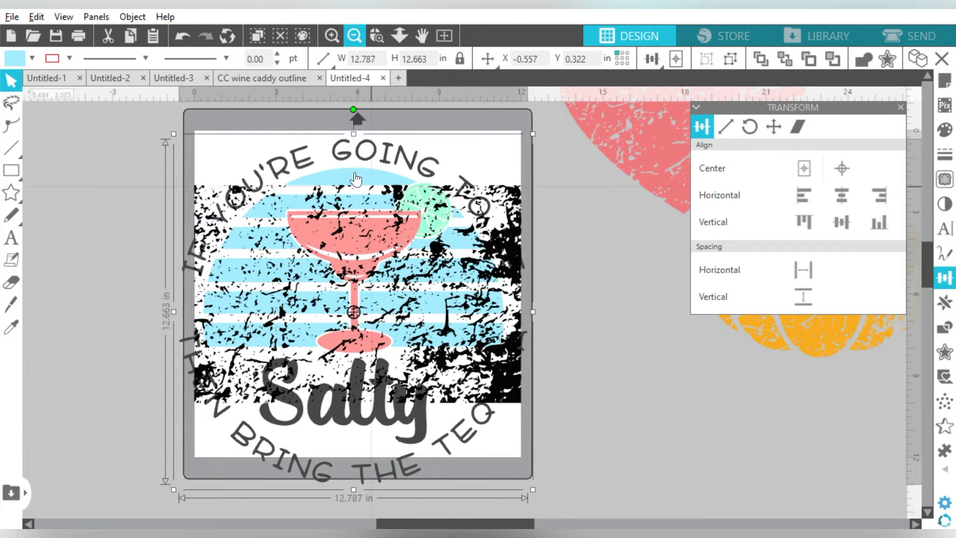
pyautogui.moveTo(354, 172); pyautogui.dragTo(361, 174)
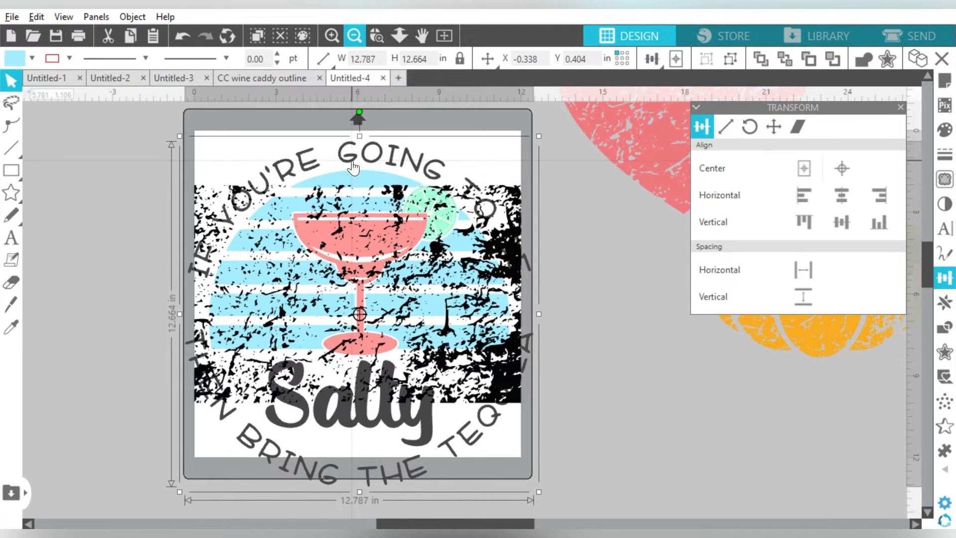
pyautogui.moveTo(373, 163); pyautogui.dragTo(373, 180)
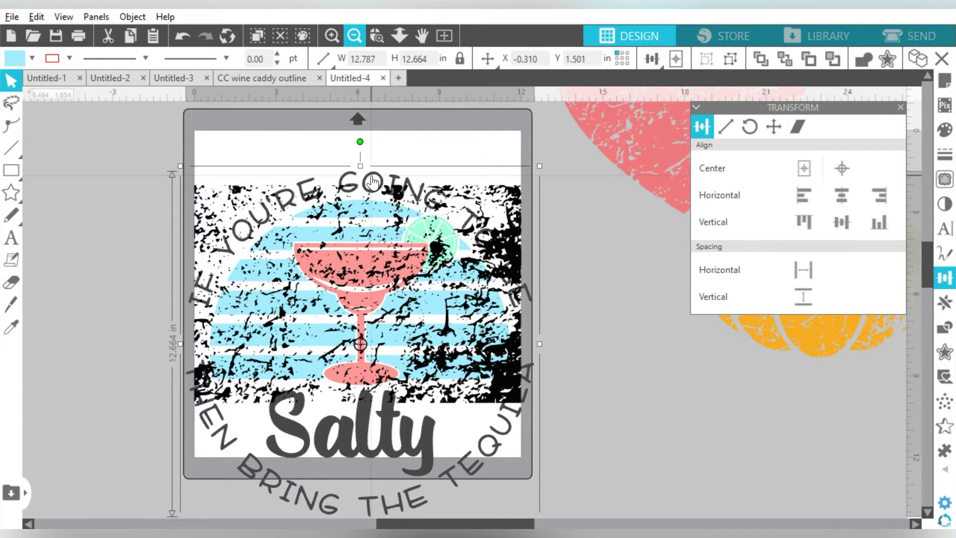
# Ungroup the margarita design and subtract the distress texture from only the blue striped background
pyautogui.click(731, 59)
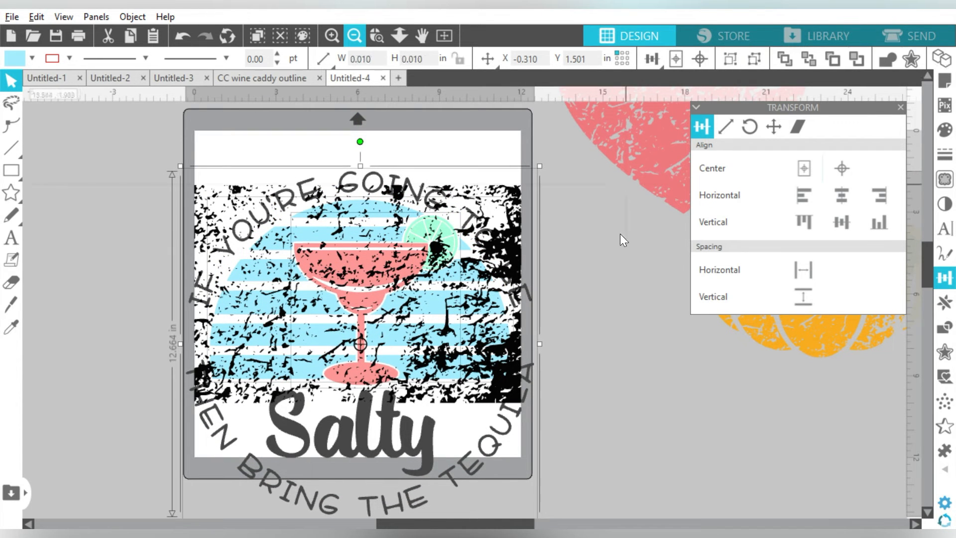
pyautogui.click(621, 240)
pyautogui.click(378, 211)
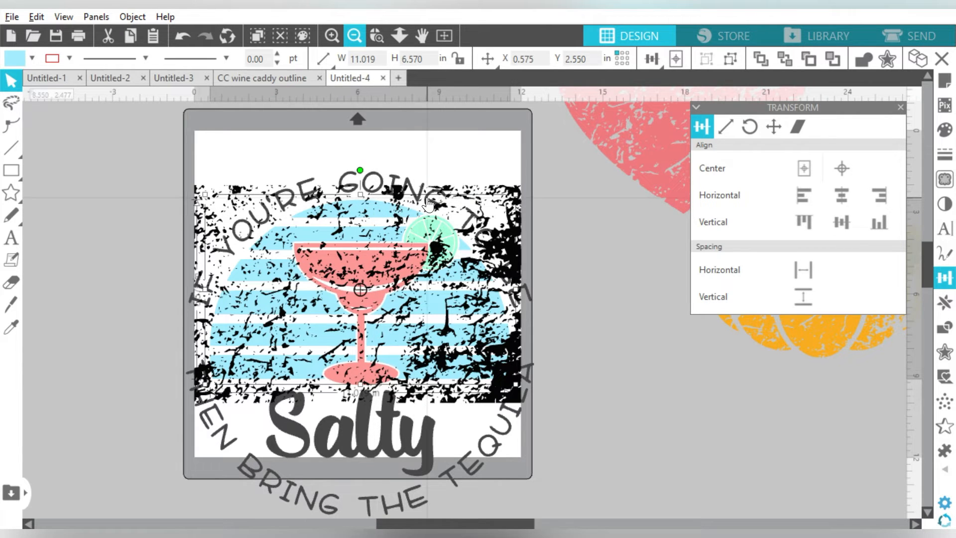
pyautogui.click(518, 186)
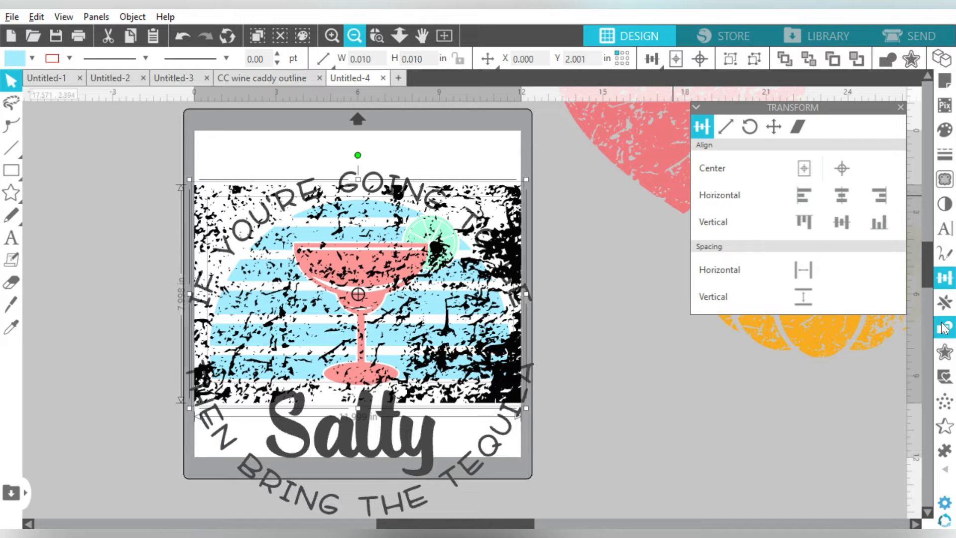
pyautogui.click(943, 328)
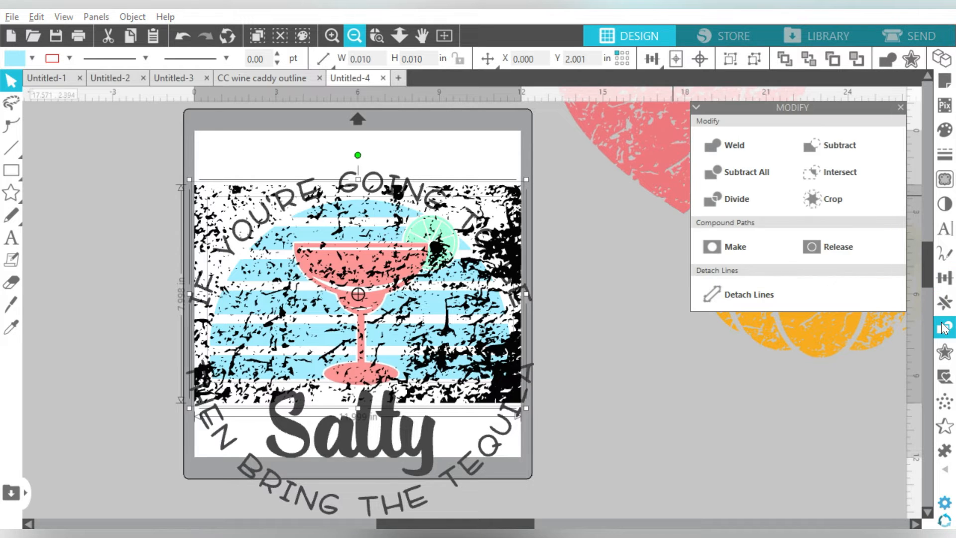
pyautogui.click(832, 146)
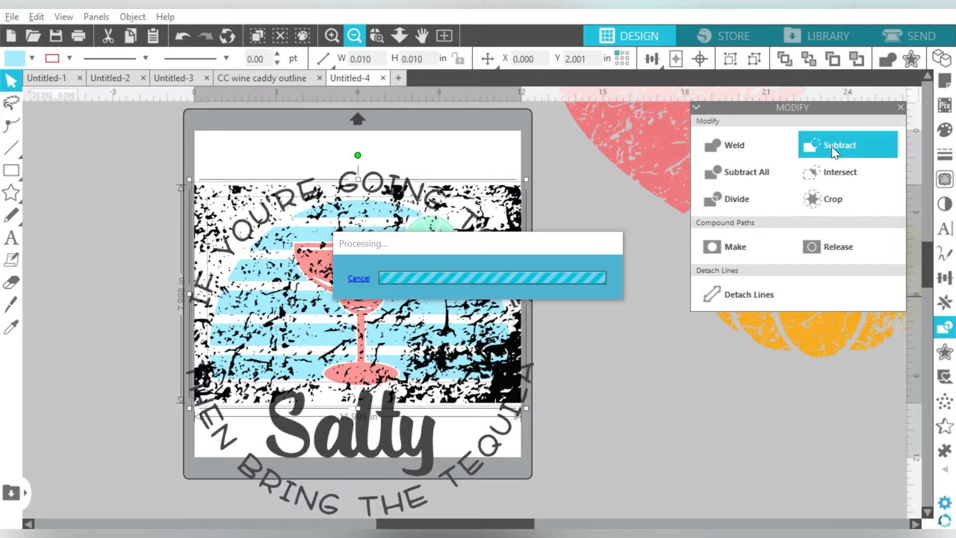
# Group all the margarita design pieces, shrink the group to about 8.7 in wide, and move it near the mat's upper-left corner
pyautogui.moveTo(220, 415); pyautogui.dragTo(207, 469)
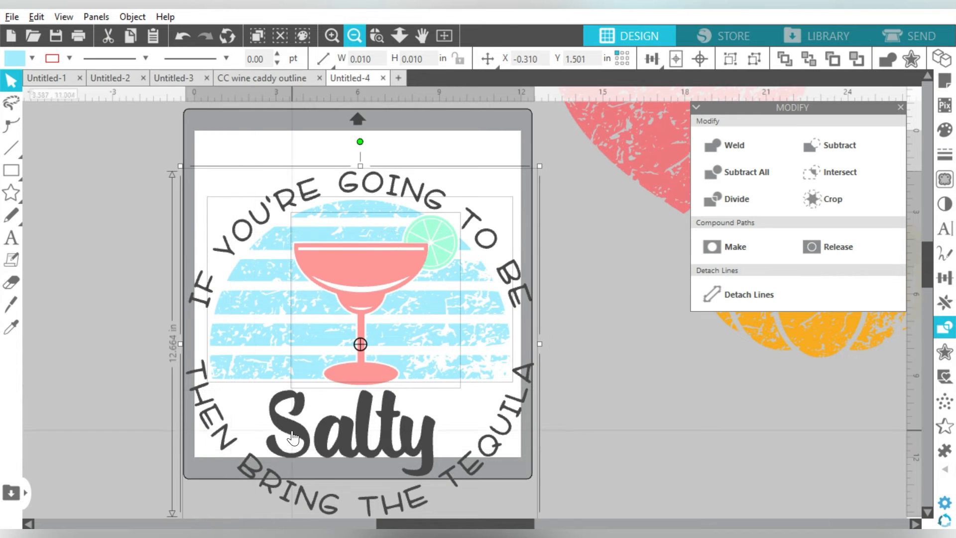
pyautogui.hotkey('ctrl', 'g')
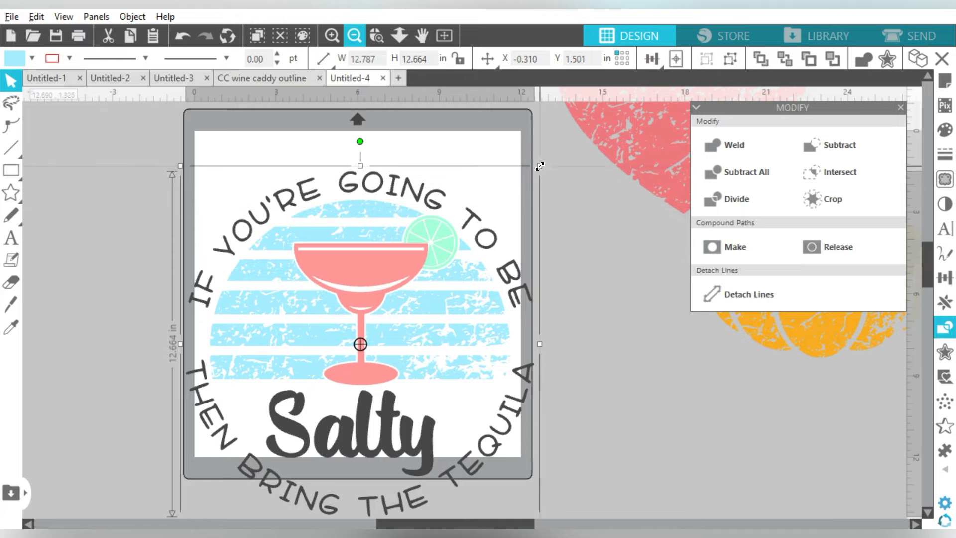
pyautogui.moveTo(540, 166); pyautogui.dragTo(432, 284)
pyautogui.moveTo(315, 352); pyautogui.dragTo(328, 212)
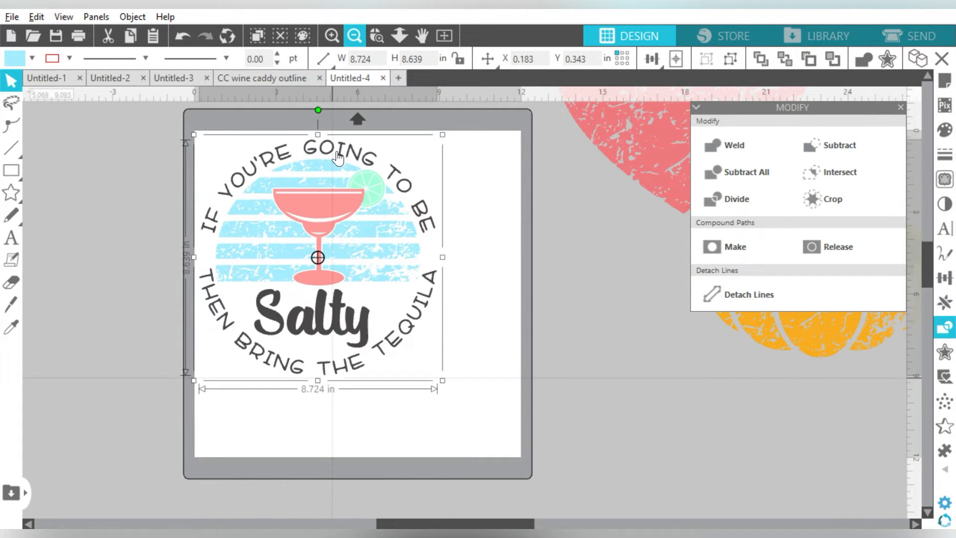
# Shrink the distressed heart to about 7.1 in wide and arrange it above the pumpkin just beside the mat
pyautogui.click(354, 36)
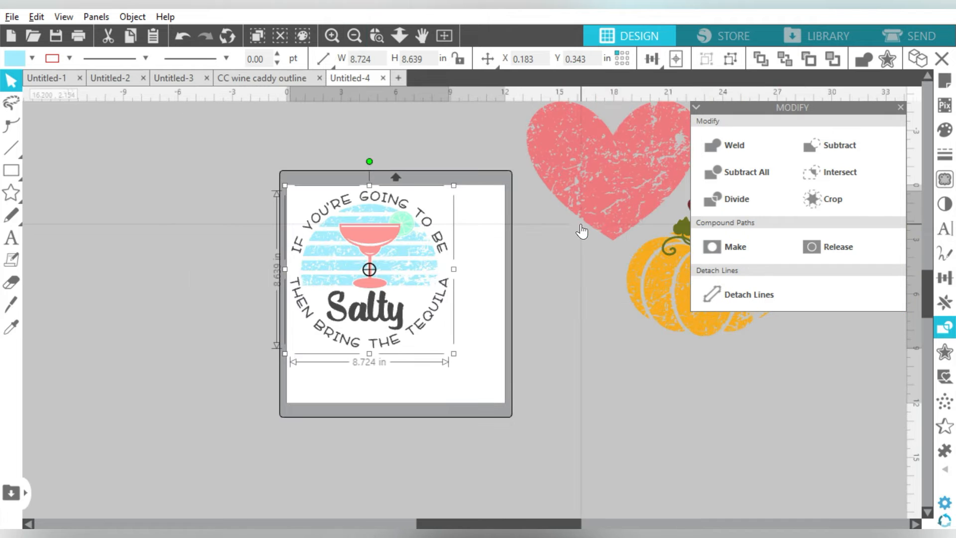
pyautogui.click(596, 174)
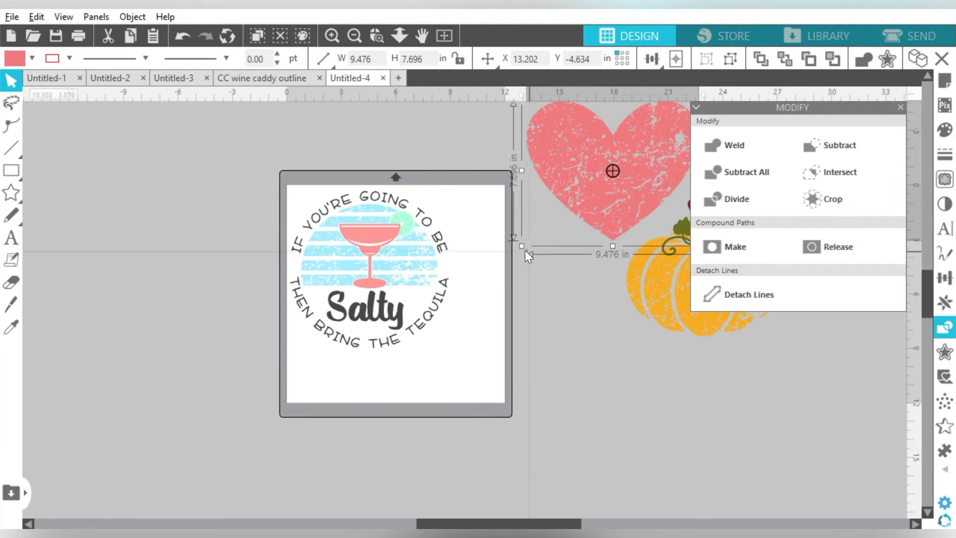
pyautogui.moveTo(522, 246); pyautogui.dragTo(571, 212)
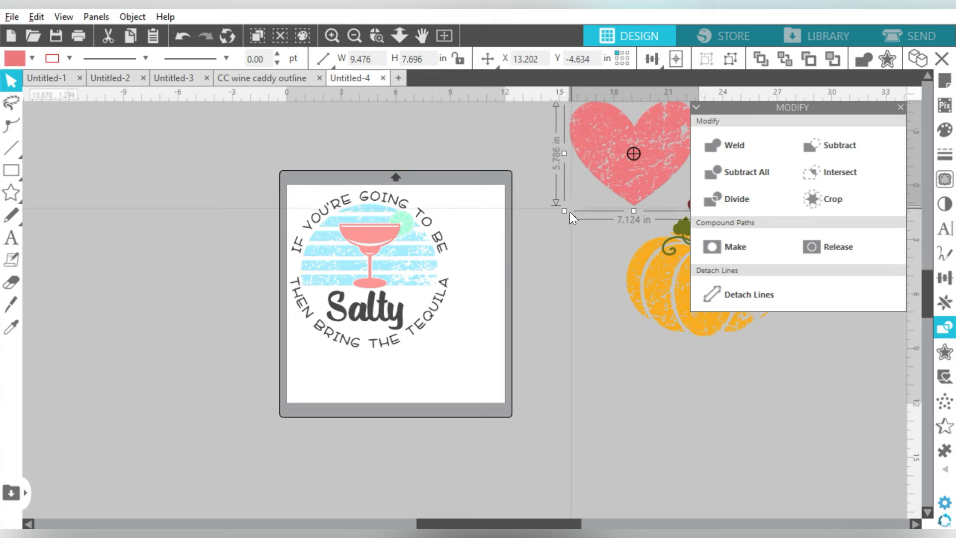
pyautogui.moveTo(573, 153); pyautogui.dragTo(550, 169)
pyautogui.moveTo(650, 289); pyautogui.dragTo(549, 341)
pyautogui.press('Escape')
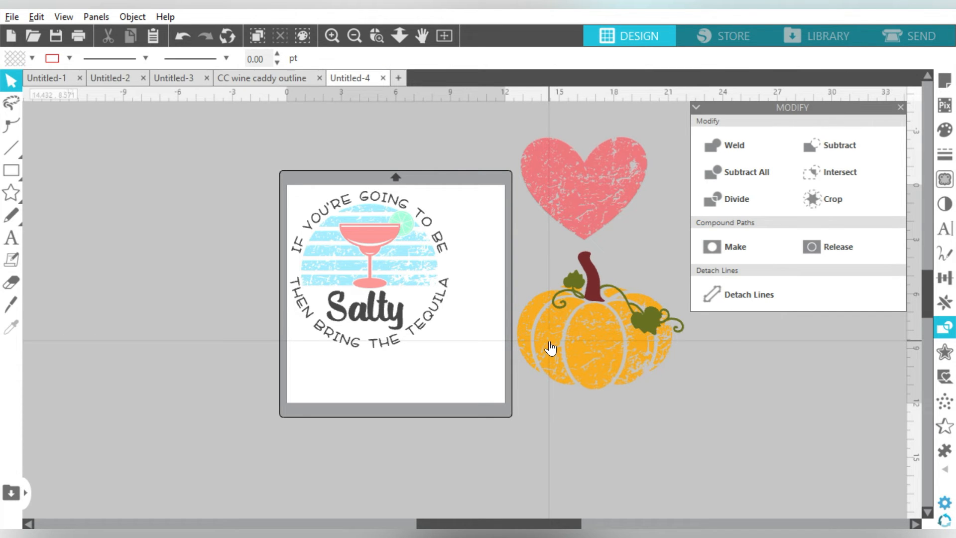
# Shift the distressed heart slightly closer to the pumpkin's stem and leave it deselected
pyautogui.click(393, 264)
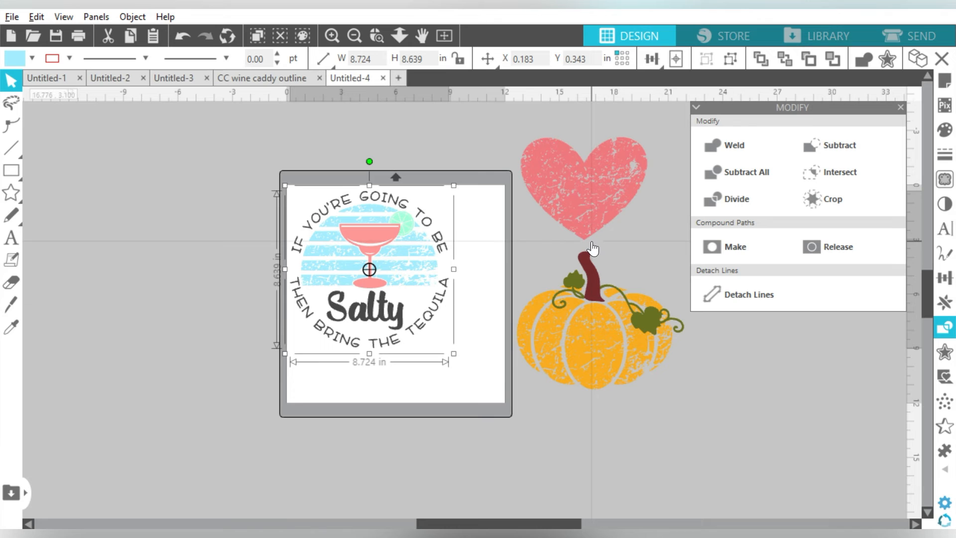
pyautogui.moveTo(592, 199); pyautogui.dragTo(597, 205)
pyautogui.click(598, 205)
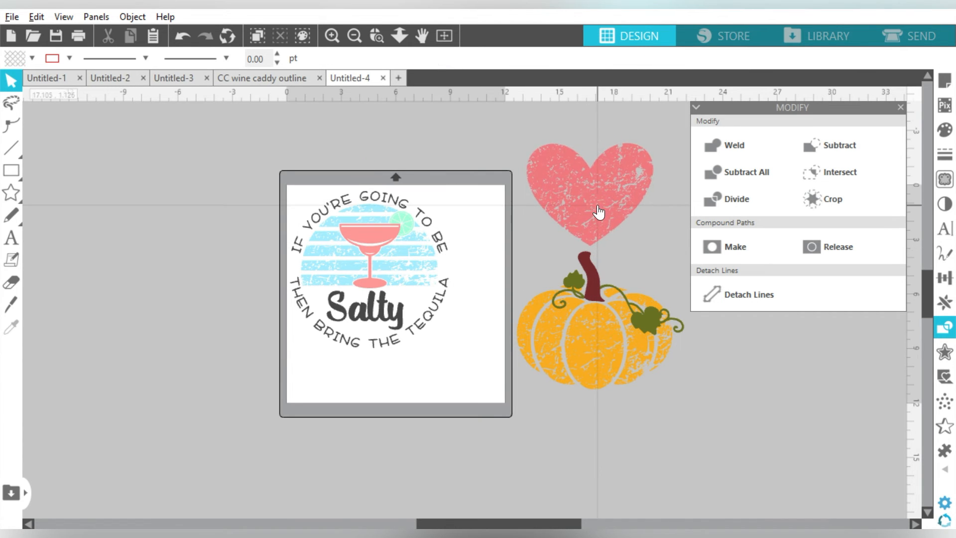